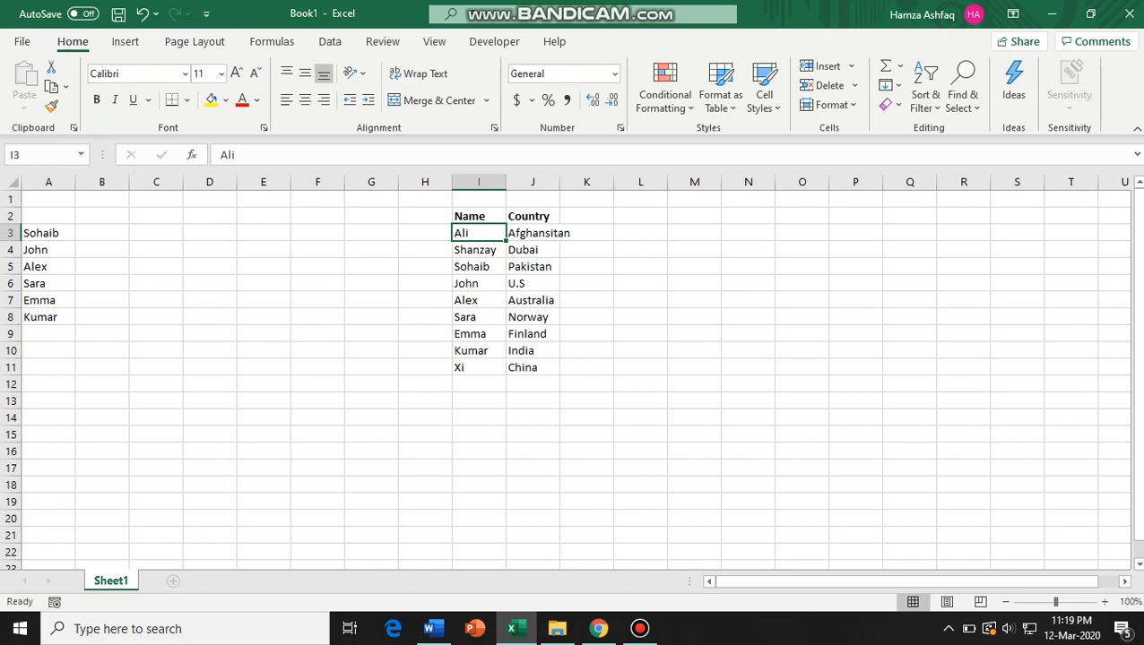
Examine the name and country lookup table and the list of names to be matched.
{"action": "left_click_drag", "start_coordinate": [479, 233], "coordinate": [479, 368]}
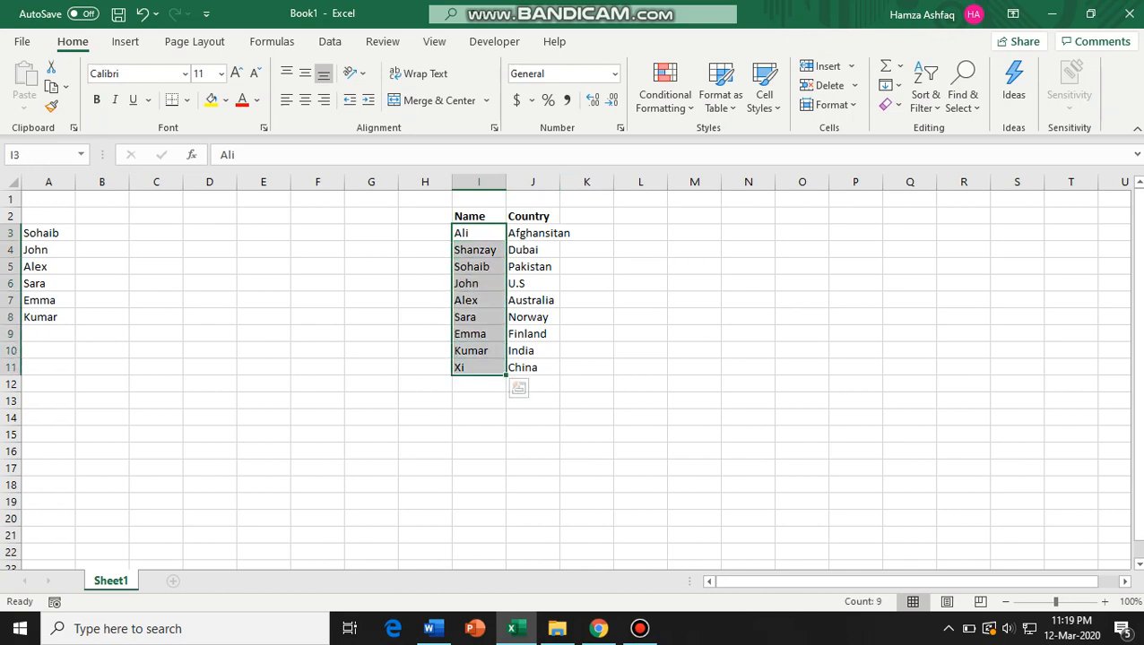
{"action": "left_click_drag", "start_coordinate": [533, 233], "coordinate": [533, 368]}
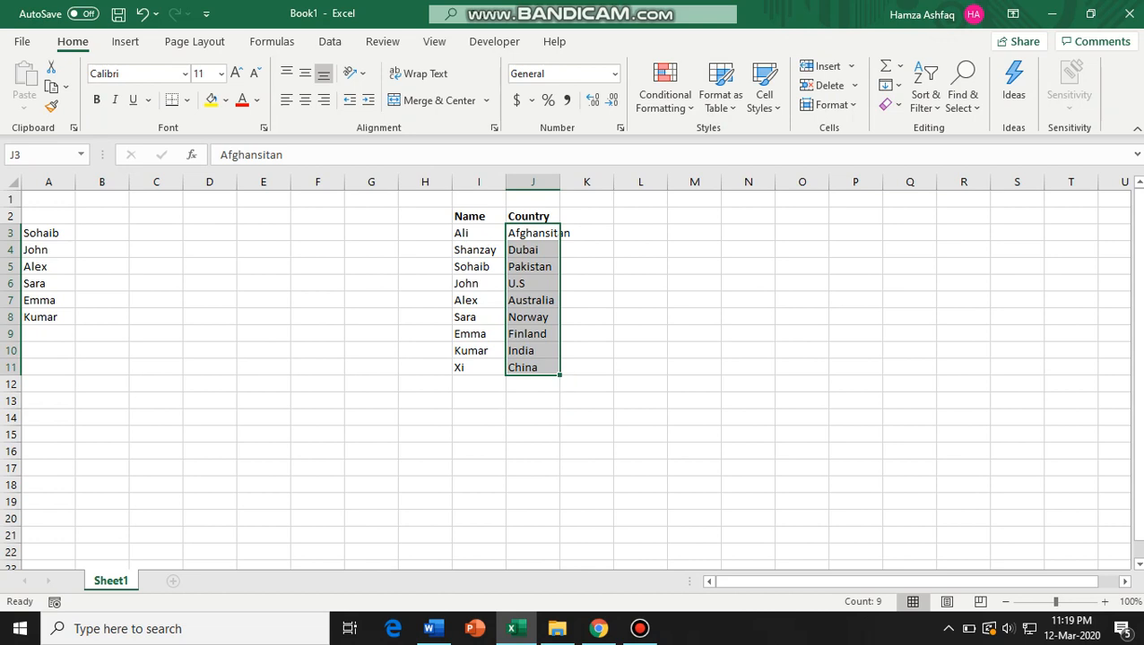
{"action": "left_click_drag", "start_coordinate": [48, 233], "coordinate": [49, 435]}
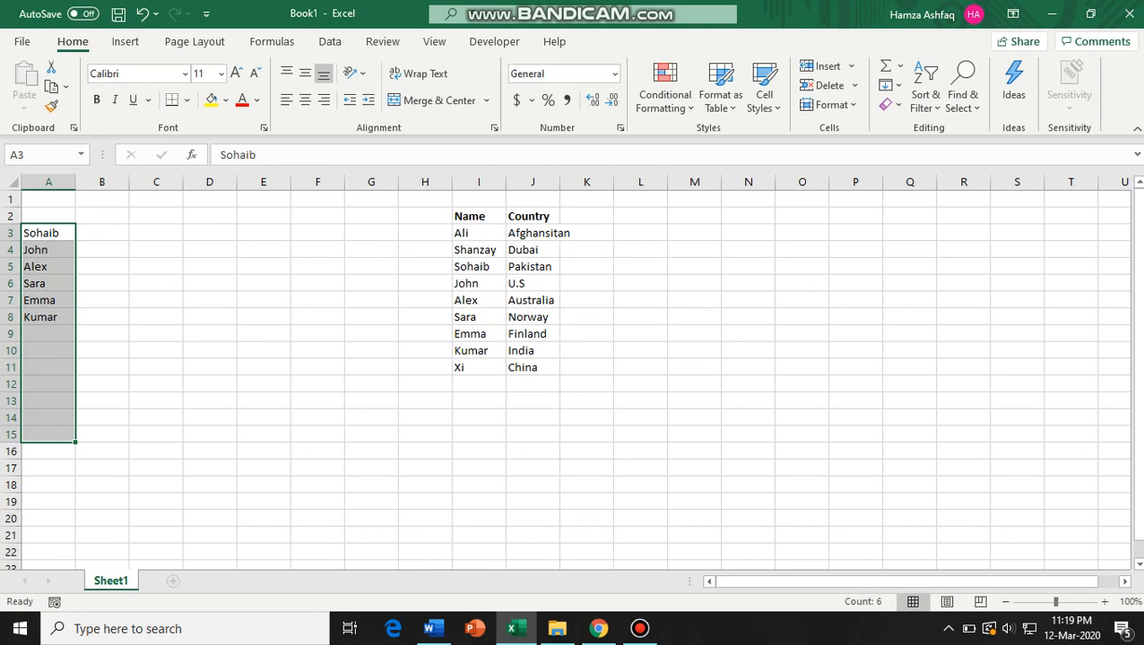
{"action": "left_click", "coordinate": [48, 233]}
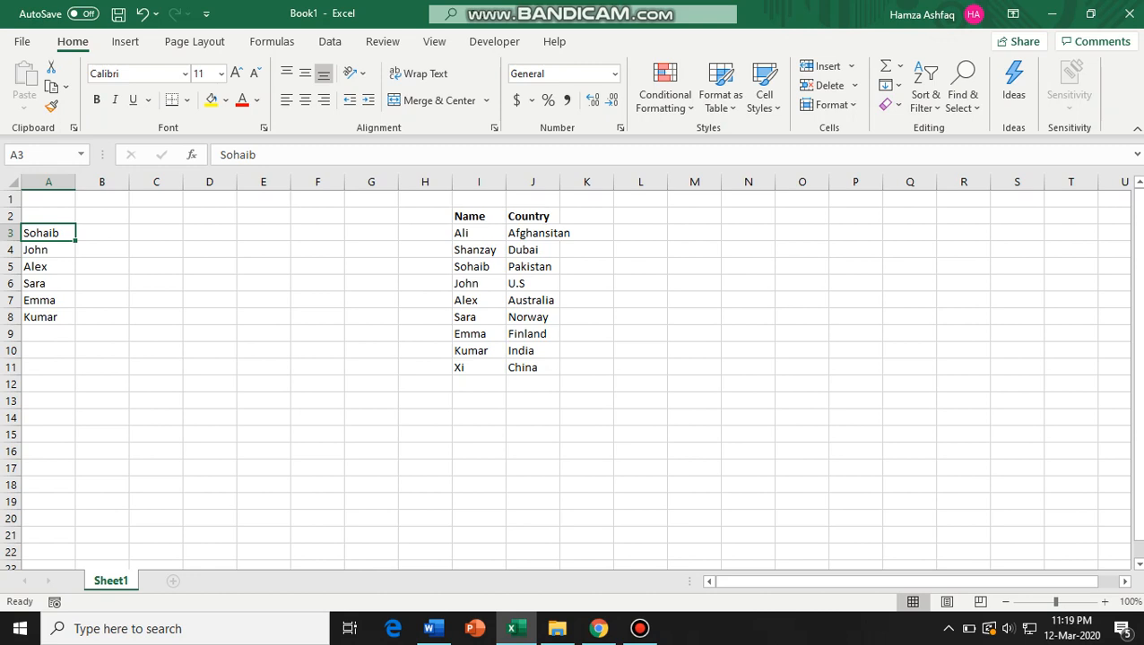
{"action": "double_click", "coordinate": [102, 233]}
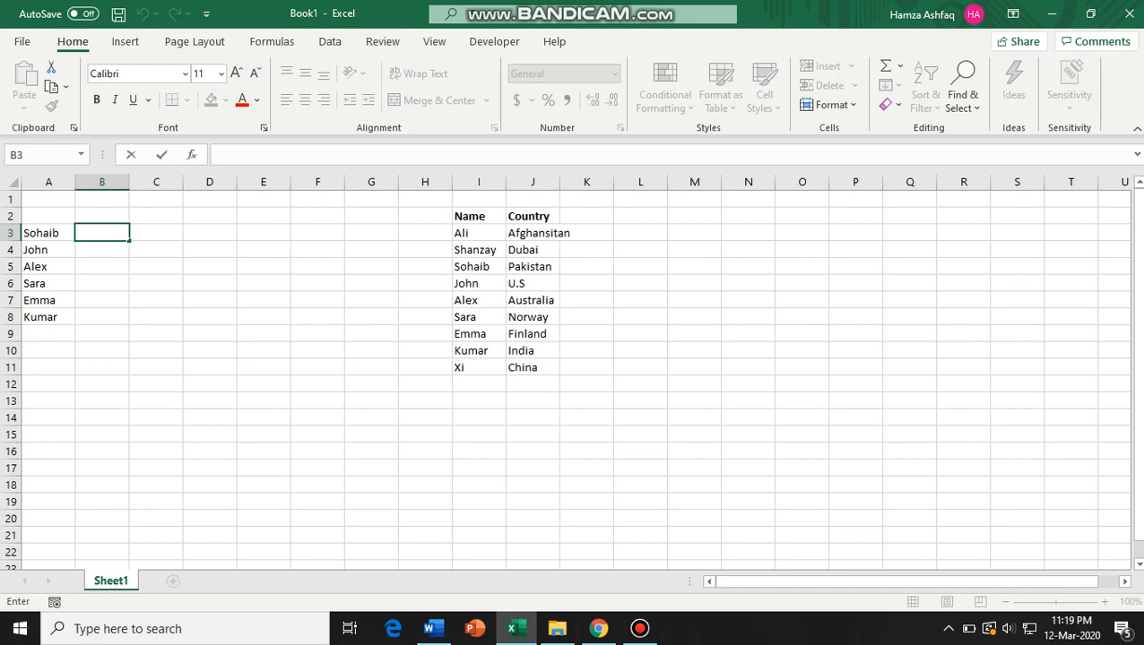
{"action": "left_click_drag", "start_coordinate": [479, 233], "coordinate": [479, 368]}
{"action": "left_click_drag", "start_coordinate": [532, 233], "coordinate": [533, 367]}
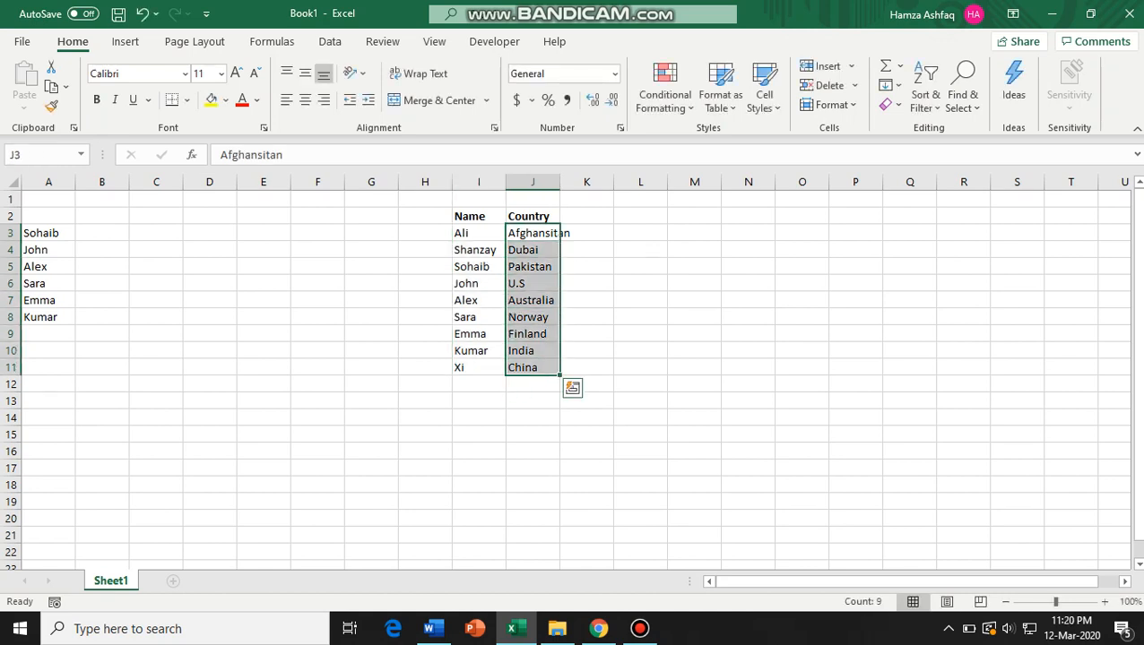
{"action": "left_click", "coordinate": [533, 267]}
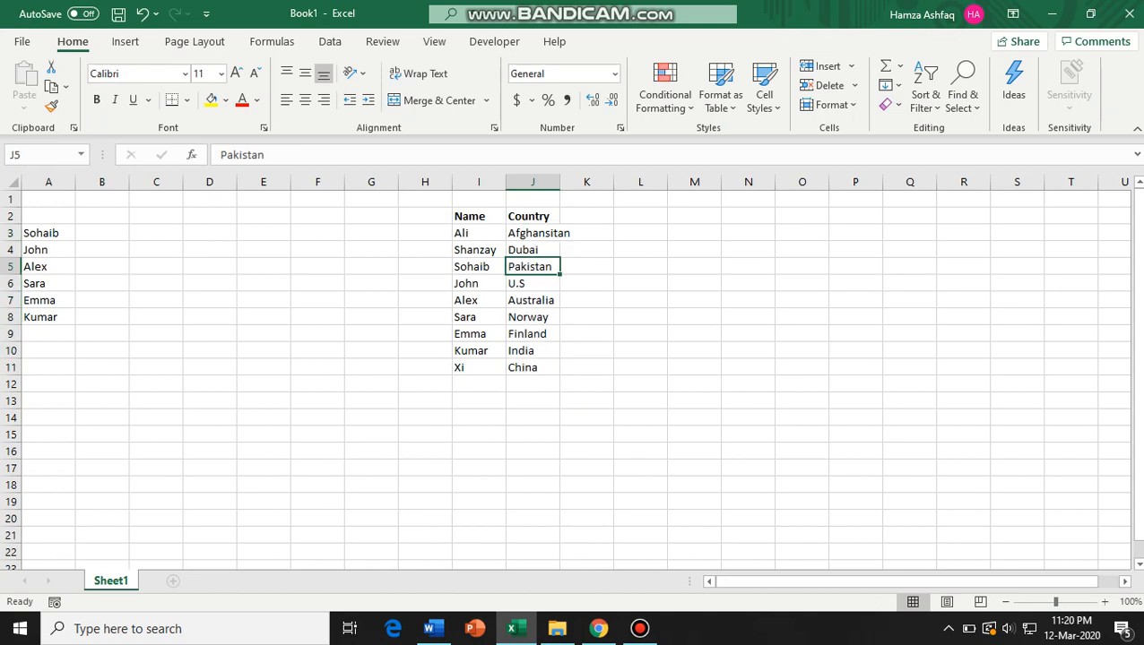
Start a VLOOKUP formula in cell B3.
{"action": "double_click", "coordinate": [102, 233]}
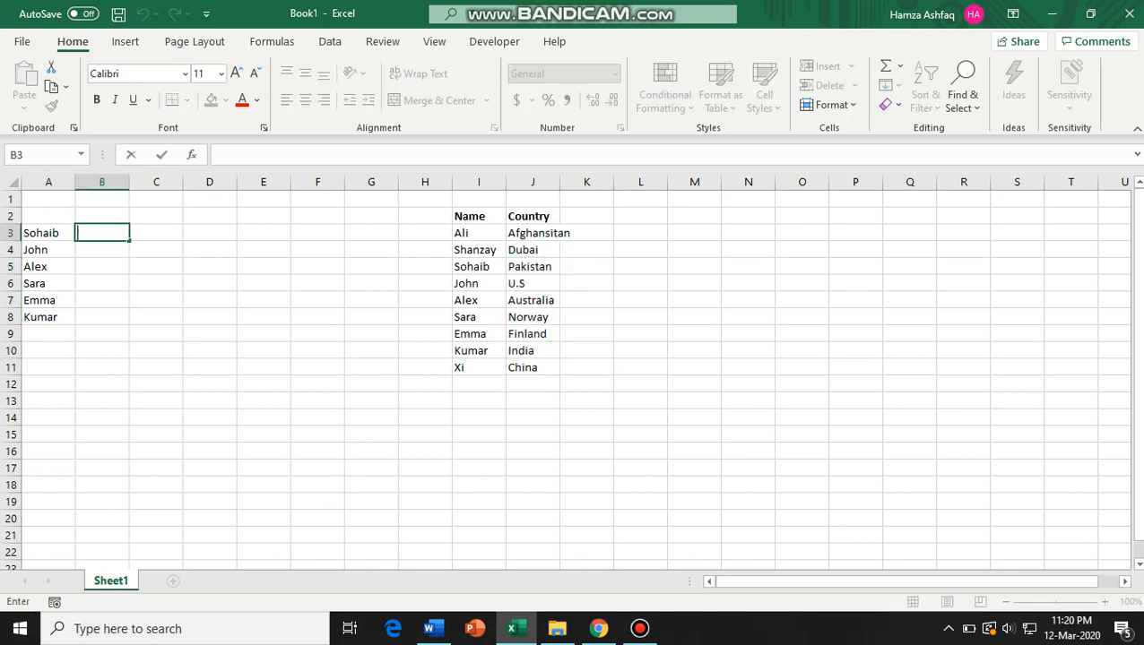
{"action": "type", "text": "=vool"}
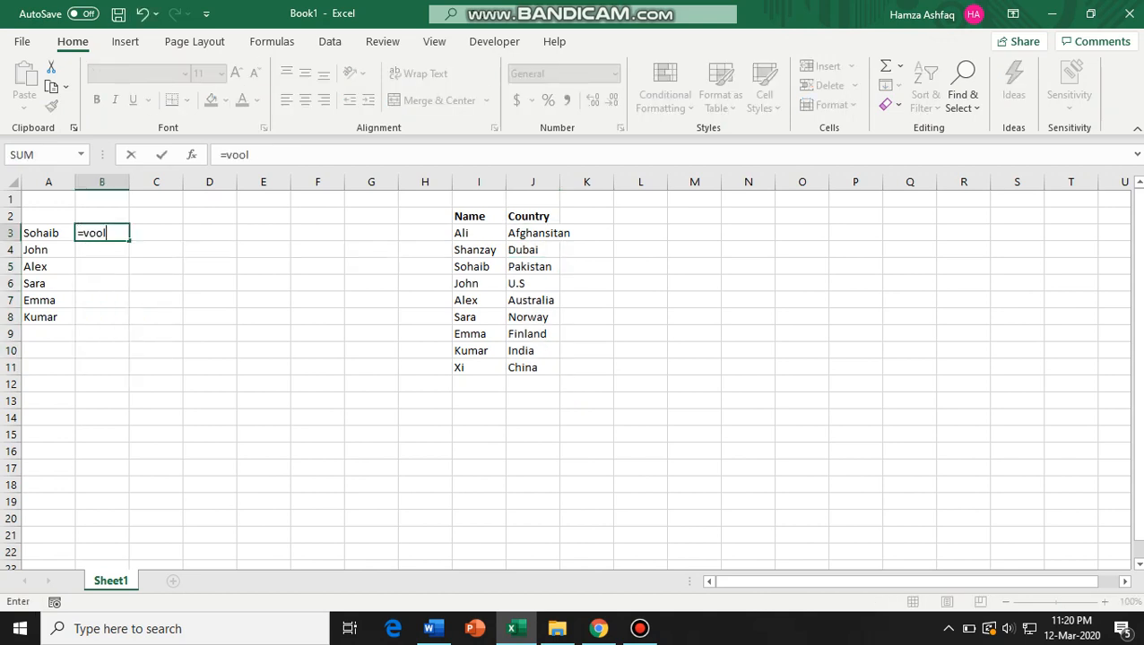
{"action": "key", "text": "BackSpace"}
{"action": "key", "text": "BackSpace"}
{"action": "key", "text": "BackSpace"}
{"action": "type", "text": "look"}
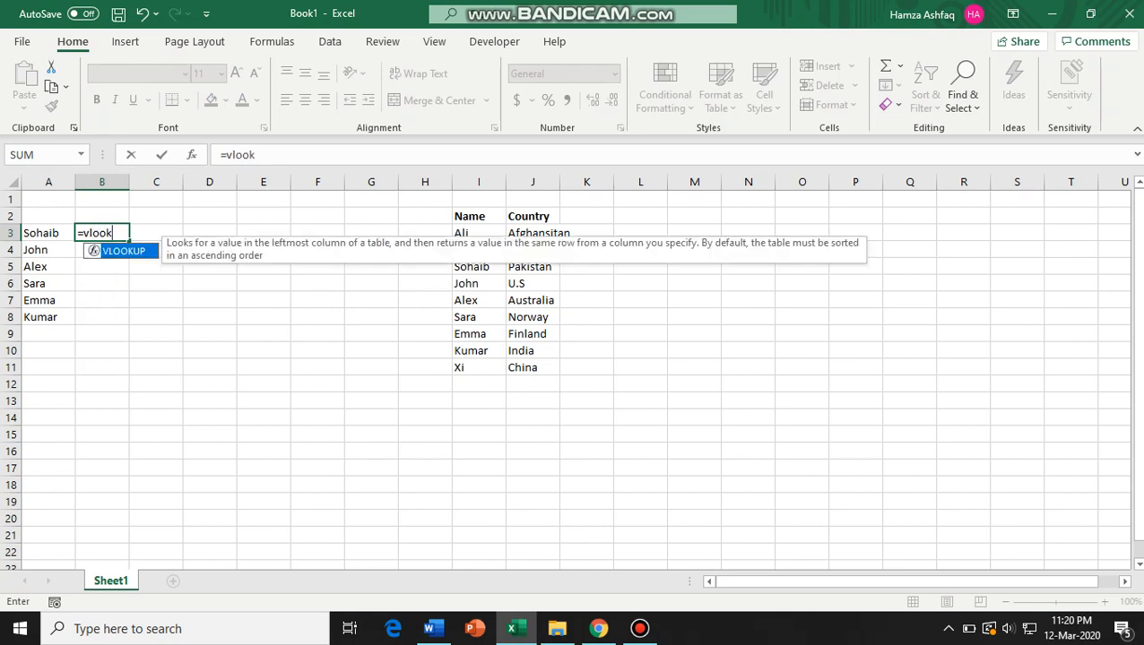
{"action": "key", "text": "Tab"}
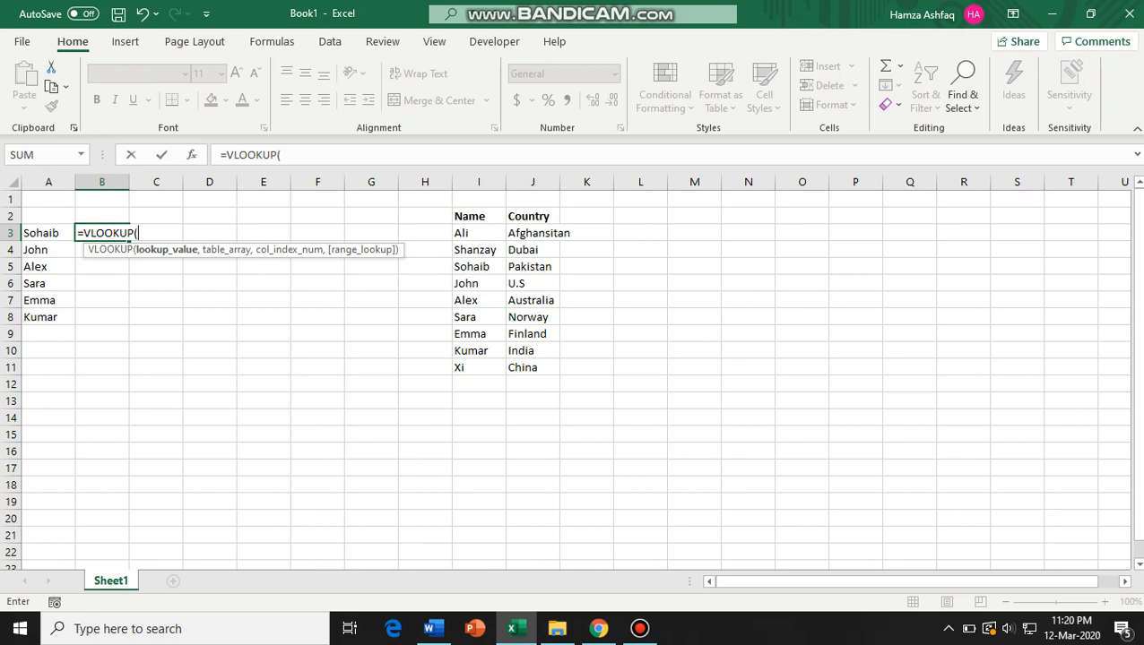
Complete the formula with lookup value A3, table I3:J11, column 2 and FALSE for exact match.
{"action": "key", "text": "Left"}
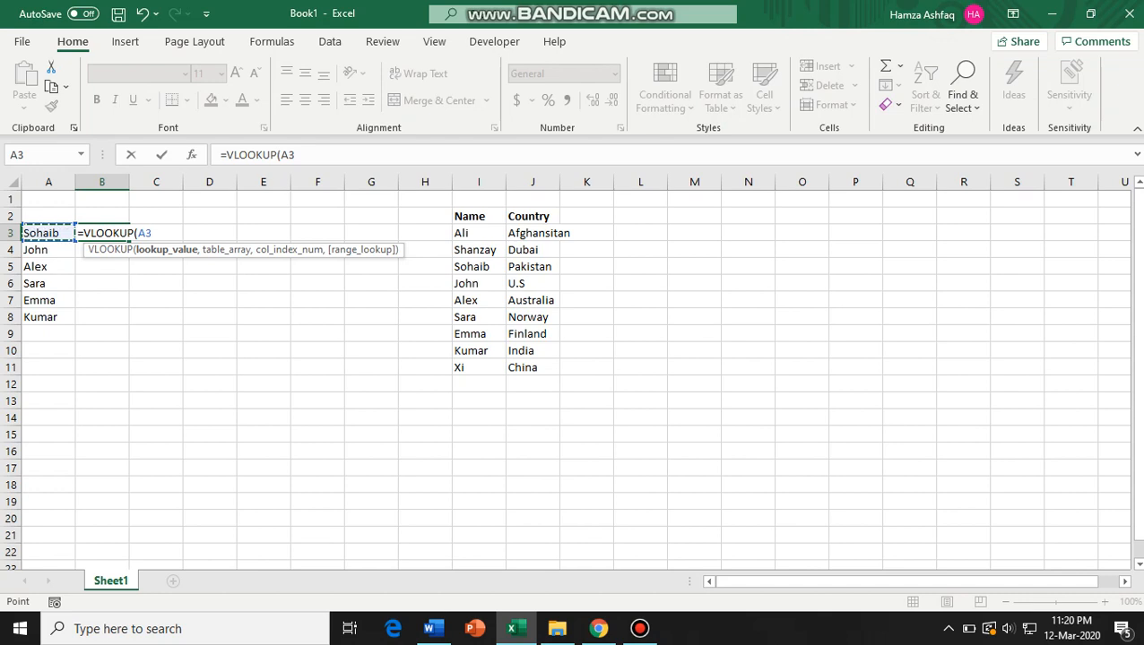
{"action": "type", "text": ","}
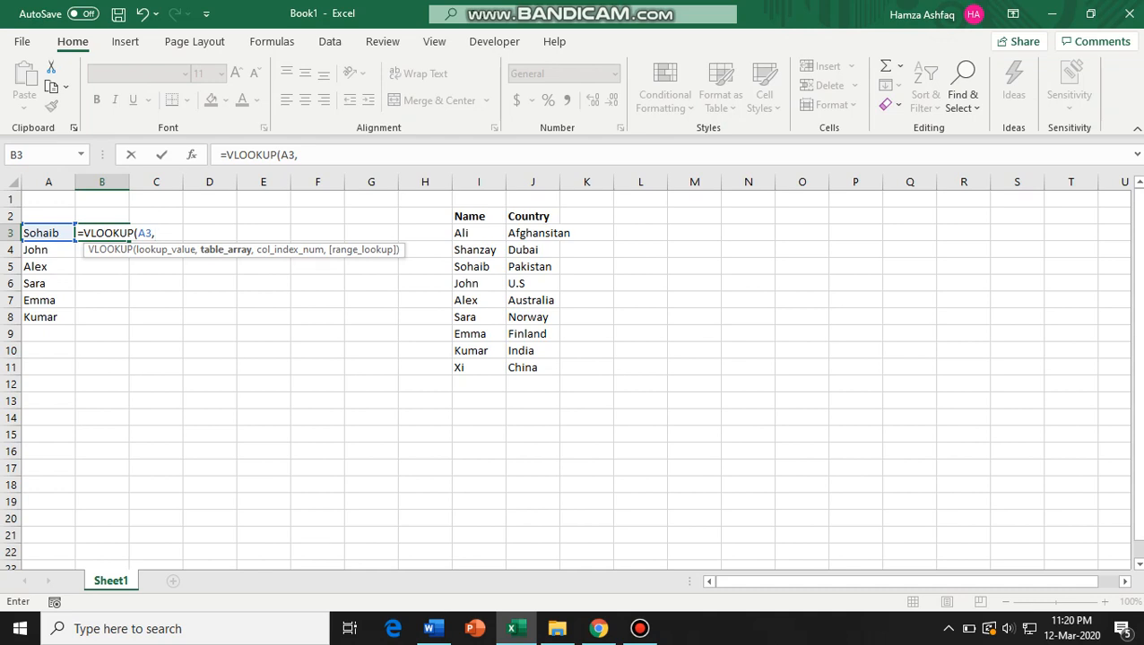
{"action": "left_click_drag", "start_coordinate": [466, 233], "coordinate": [551, 372]}
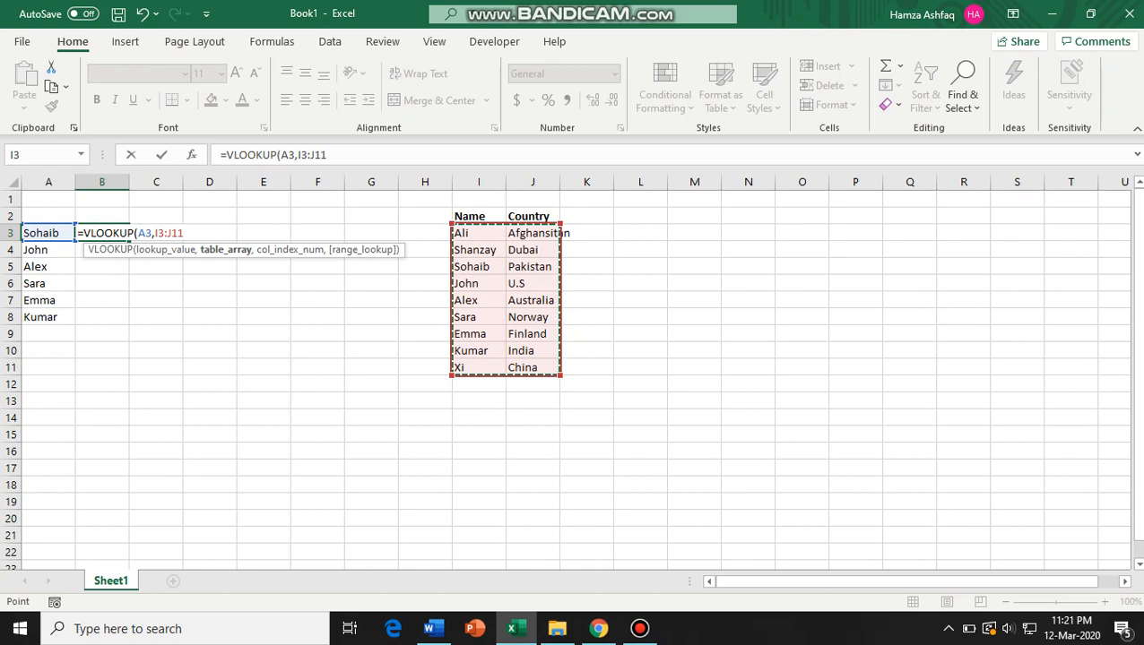
{"action": "type", "text": ","}
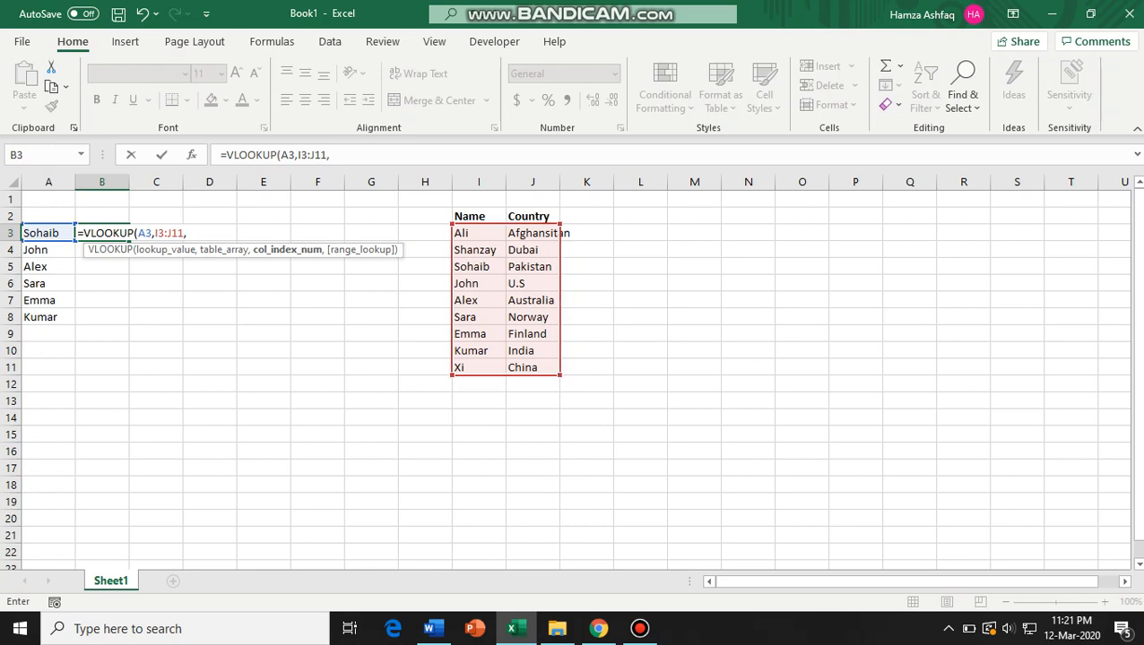
{"action": "type", "text": "2,"}
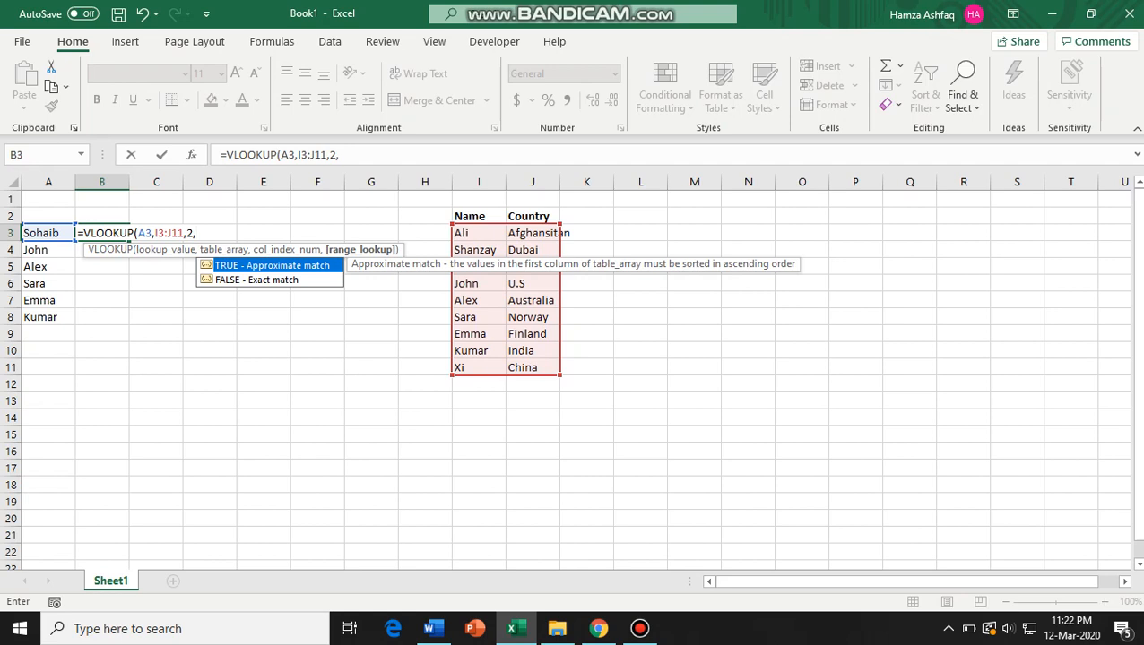
{"action": "type", "text": "FALSE"}
{"action": "type", "text": ")"}
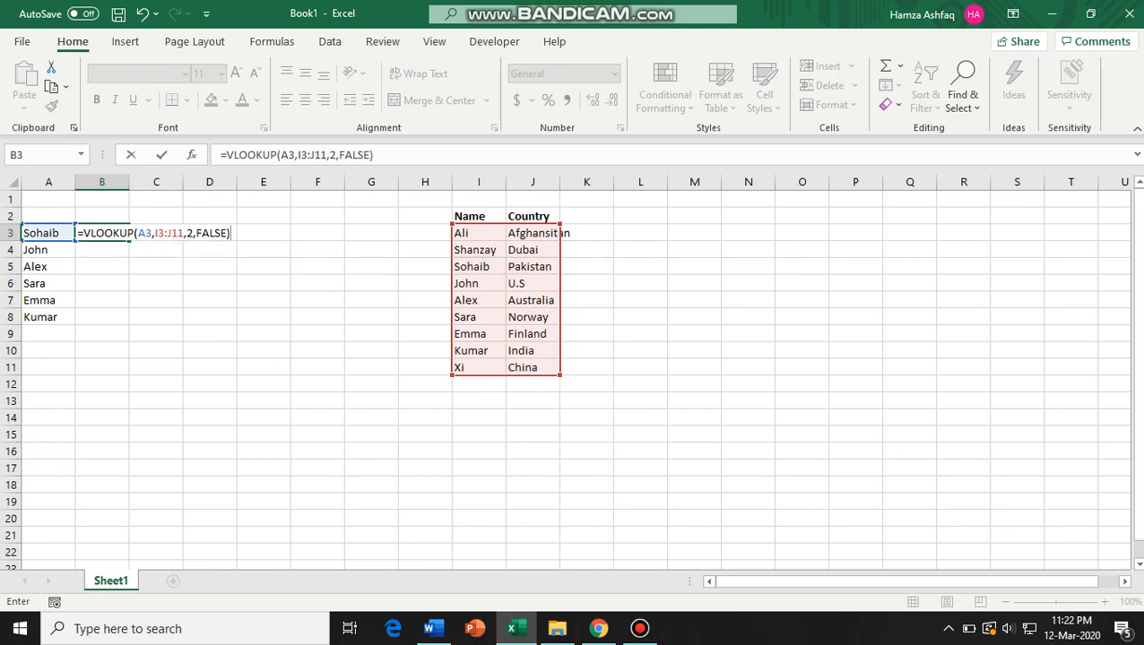
{"action": "key", "text": "Return"}
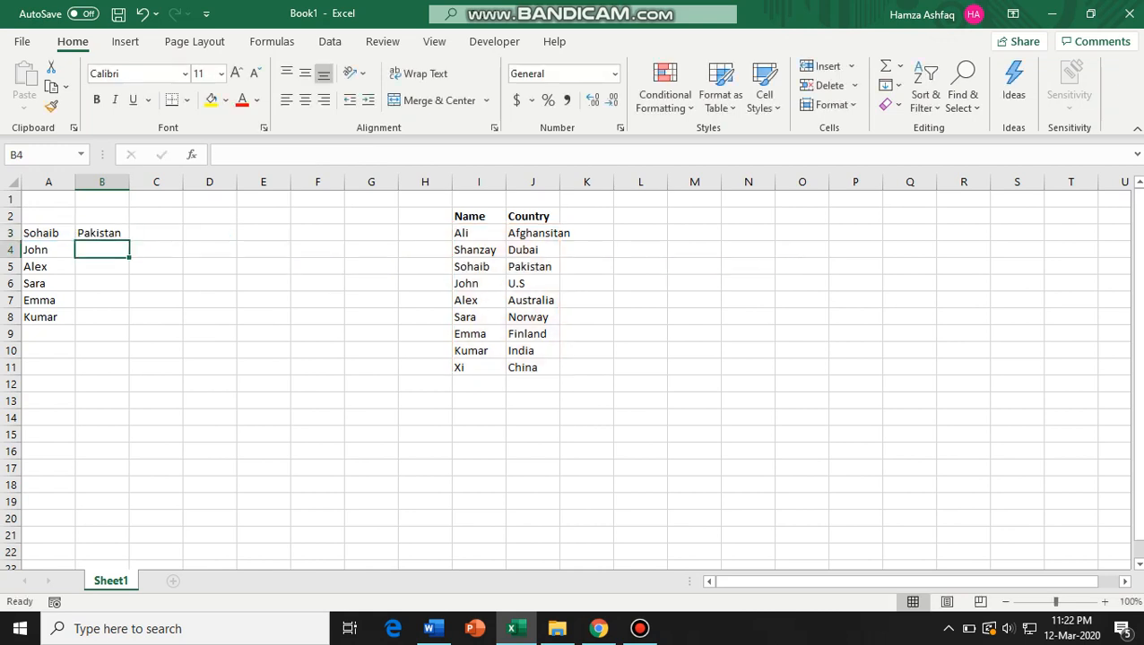
Fill the B3 formula down to B8.
{"action": "left_click", "coordinate": [103, 233]}
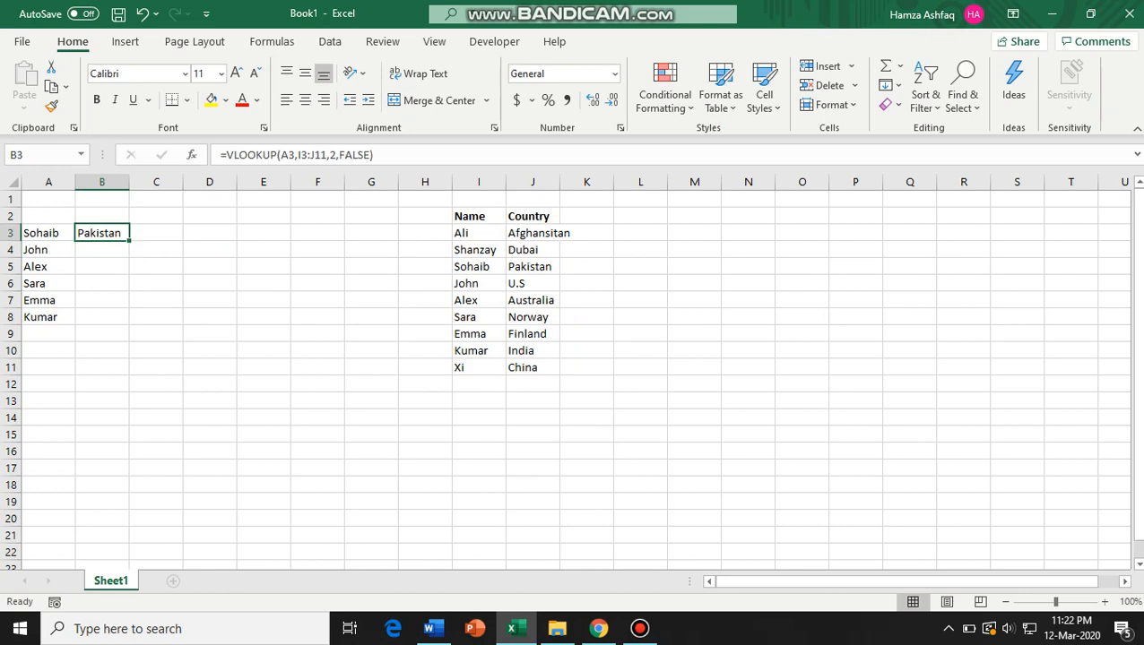
{"action": "left_click_drag", "start_coordinate": [130, 240], "coordinate": [129, 323]}
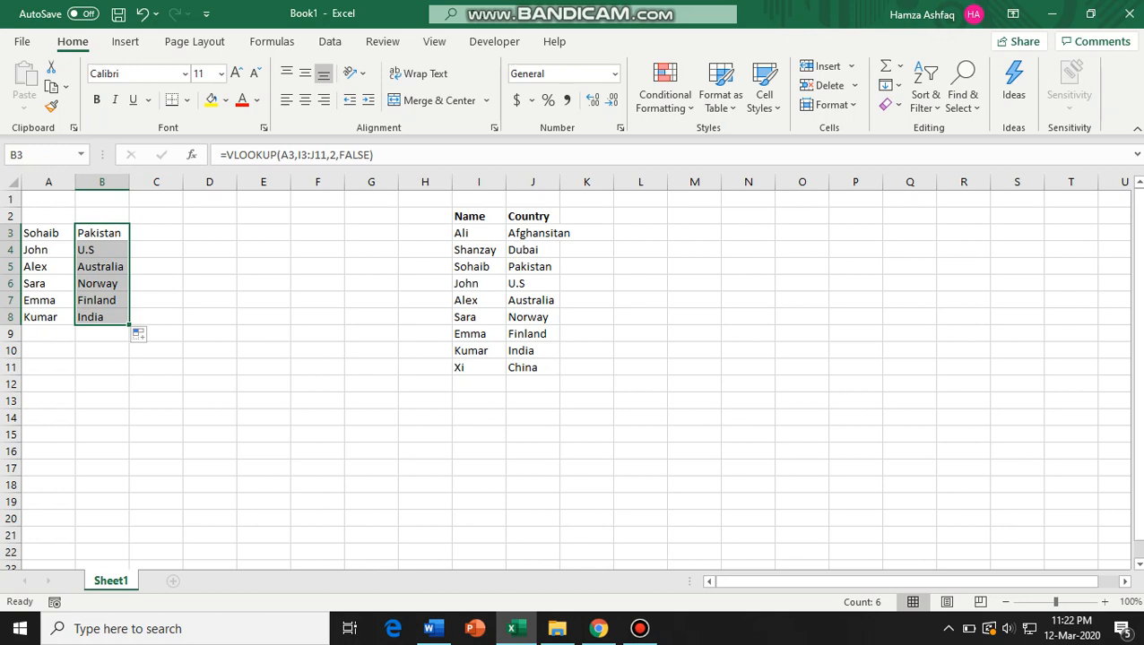
Inspect the formulas in B3 and B4 to compare their table ranges.
{"action": "key", "text": "F2"}
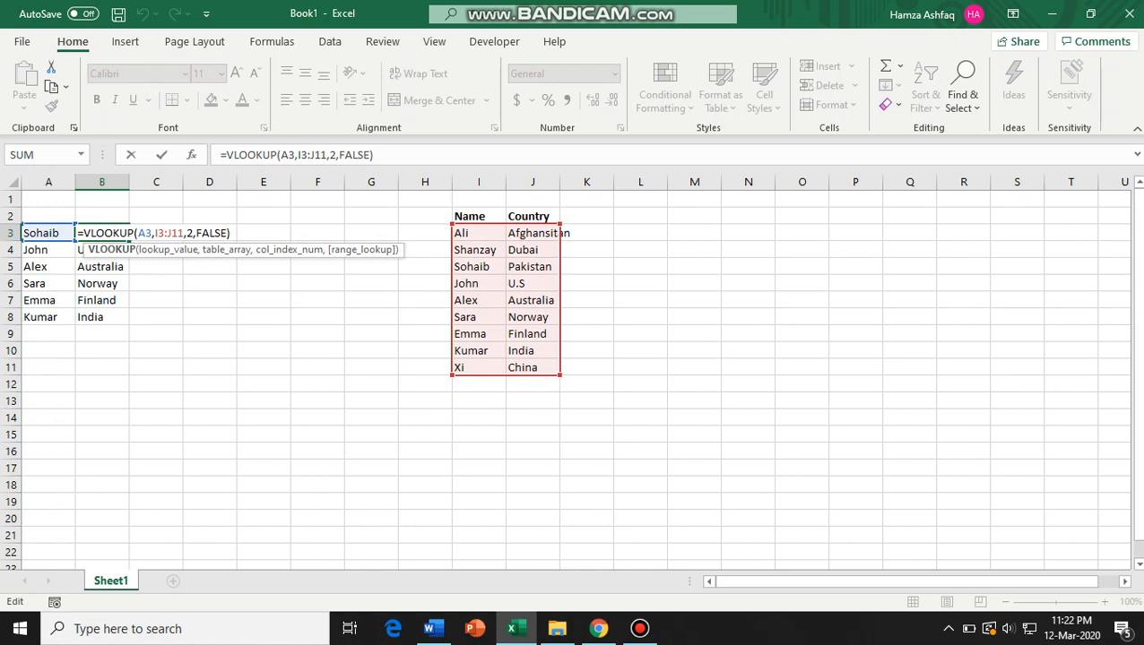
{"action": "left_click_drag", "start_coordinate": [152, 233], "coordinate": [184, 233]}
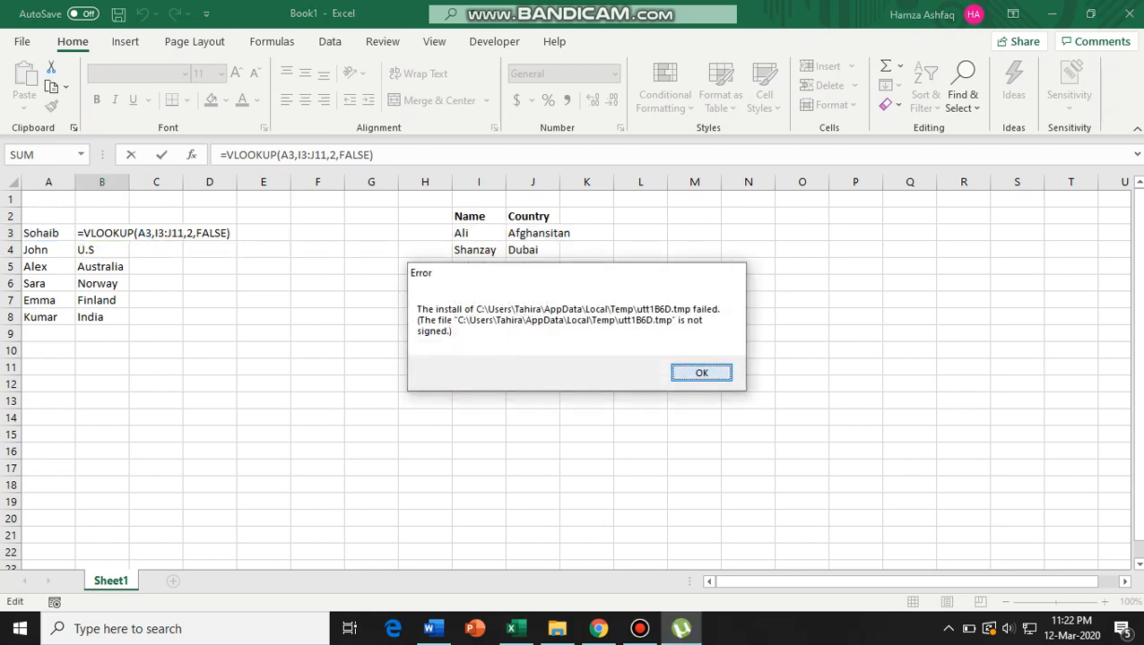
{"action": "key", "text": "Return"}
{"action": "key", "text": "Tab"}
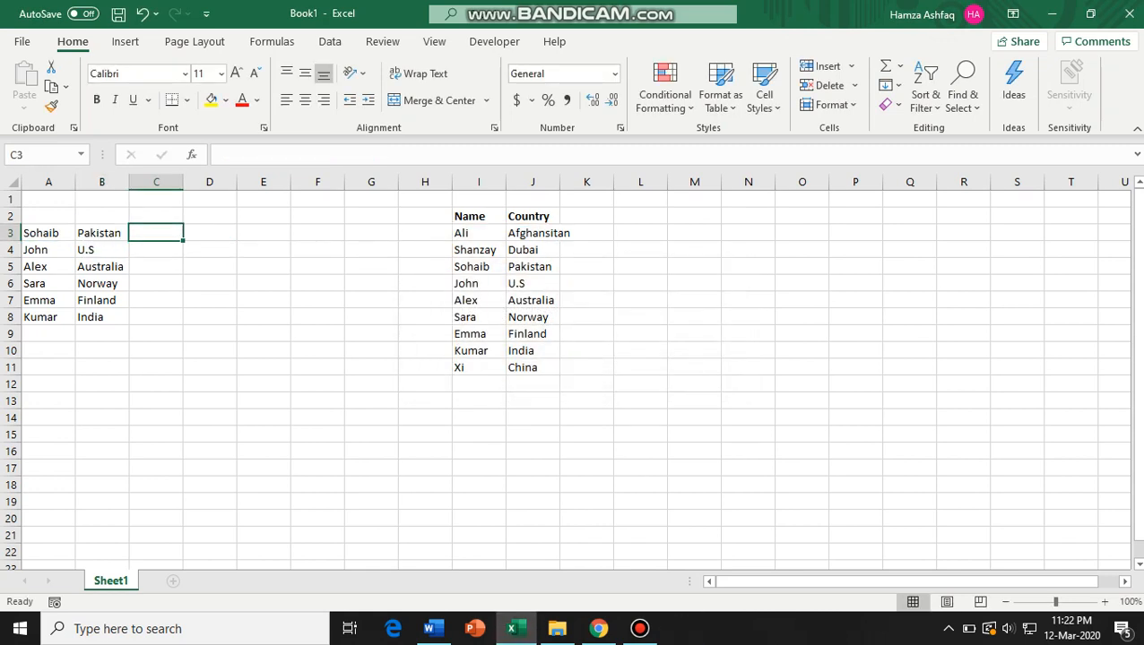
{"action": "double_click", "coordinate": [125, 250]}
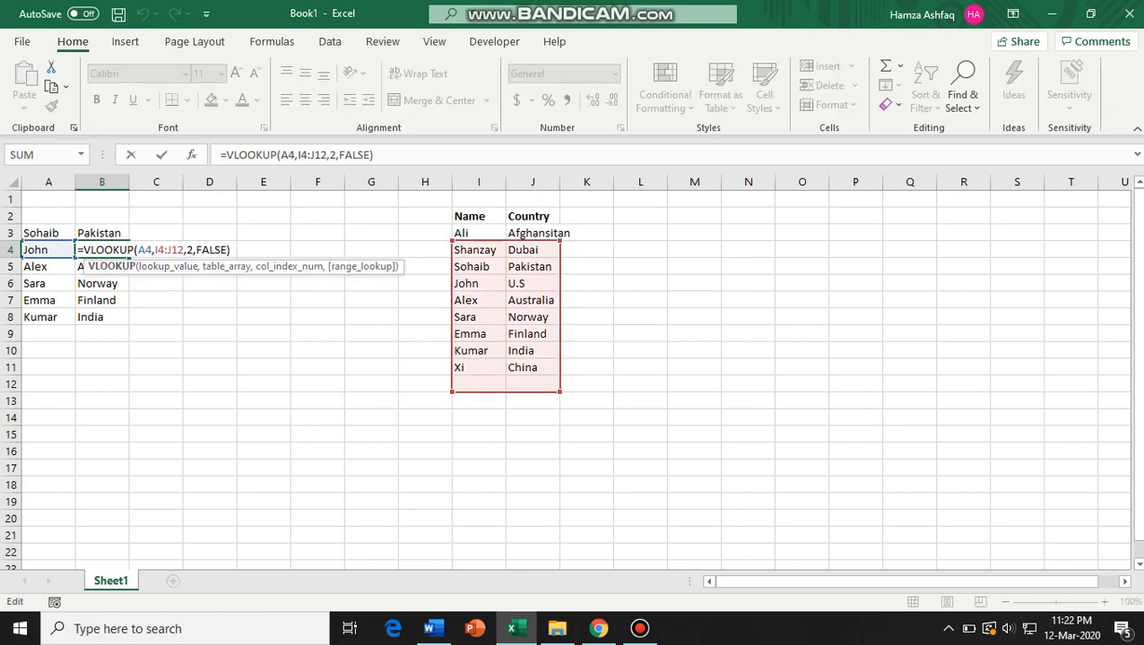
{"action": "left_click", "coordinate": [102, 233]}
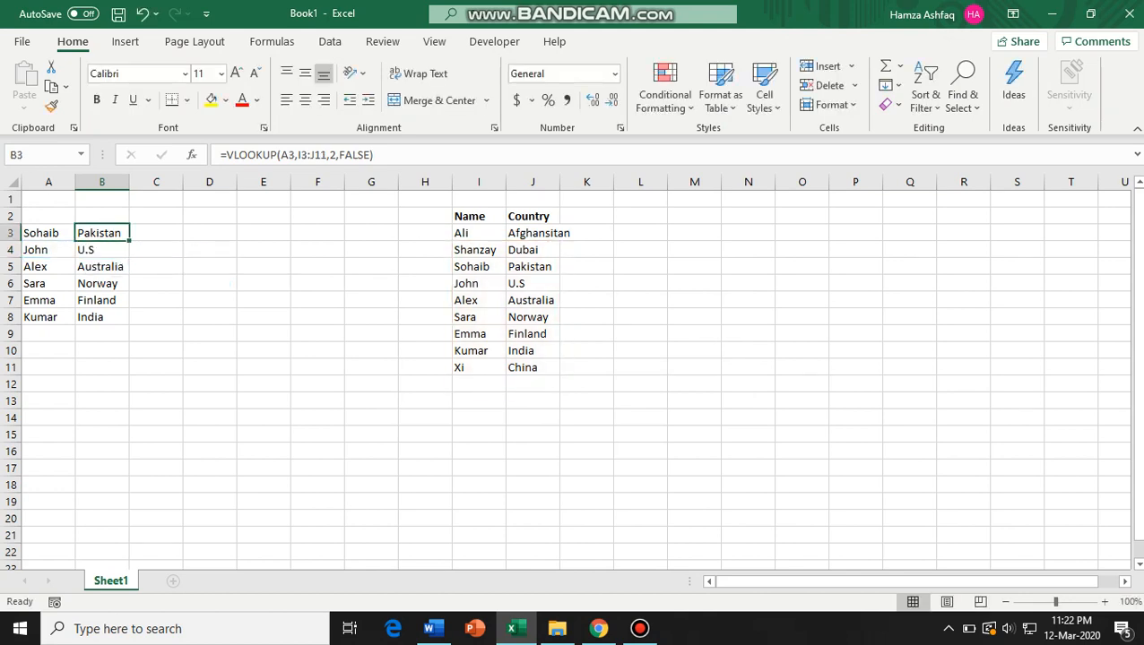
Make the table range in the B3 formula absolute as $I$3:$J$11.
{"action": "double_click", "coordinate": [106, 233]}
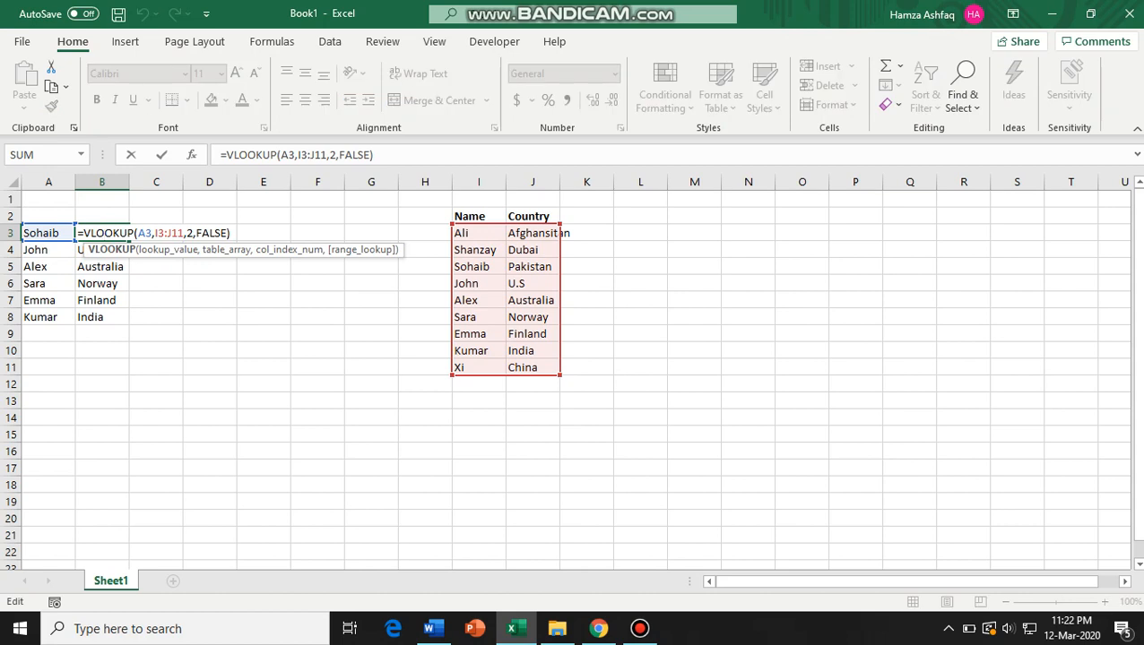
{"action": "left_click", "coordinate": [155, 233]}
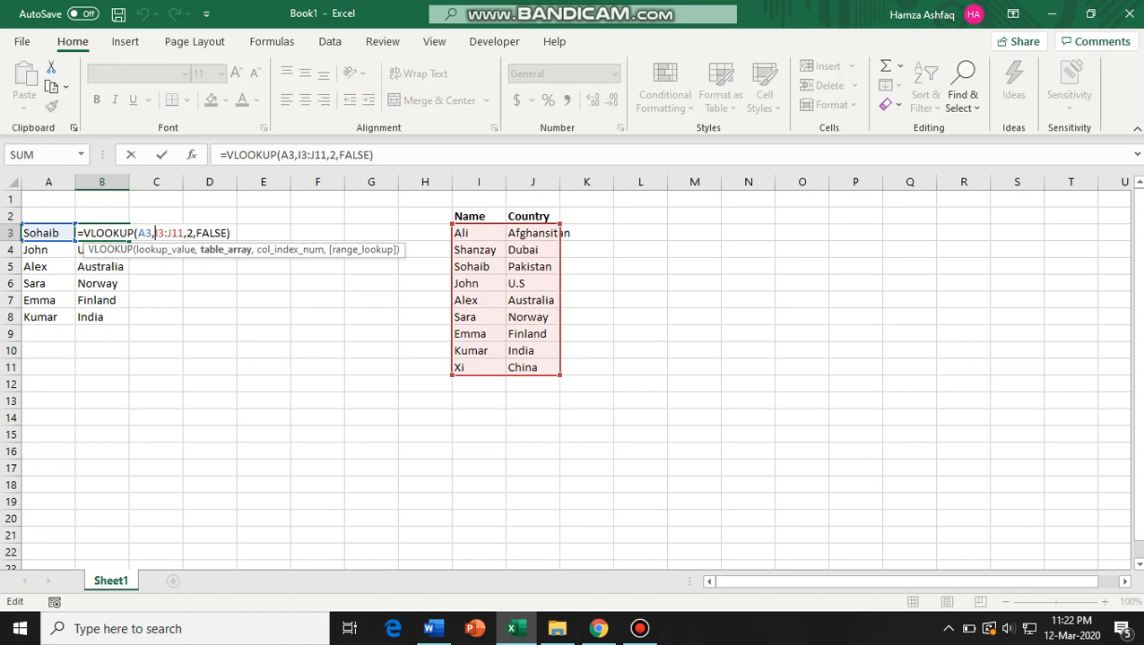
{"action": "type", "text": "$"}
{"action": "key", "text": "Right"}
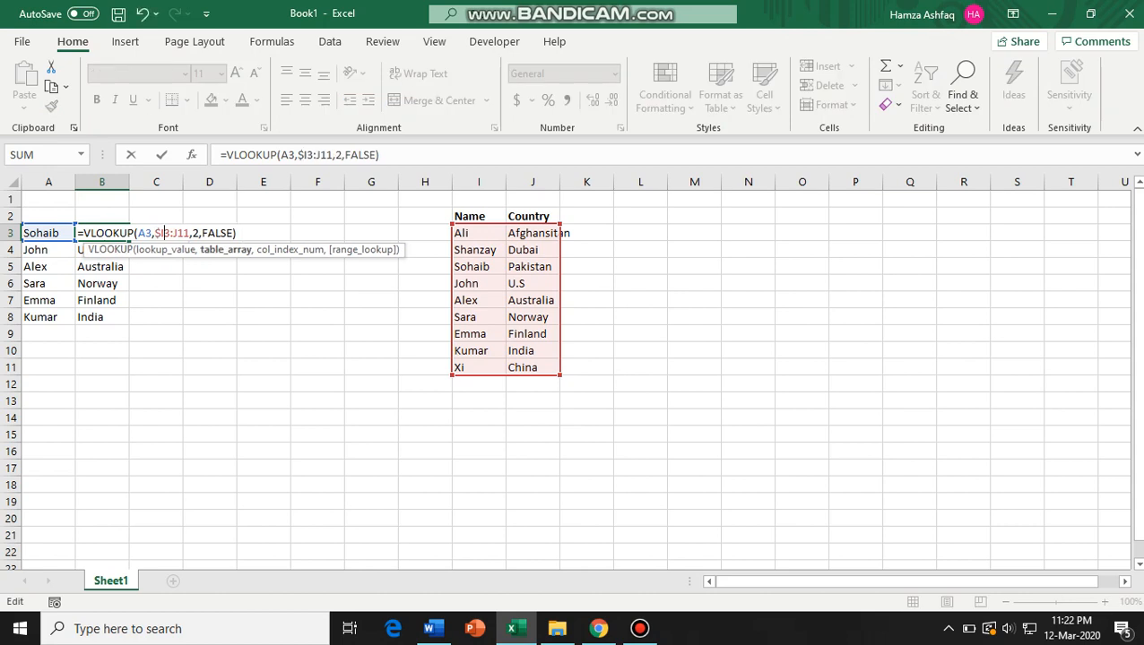
{"action": "type", "text": "$I"}
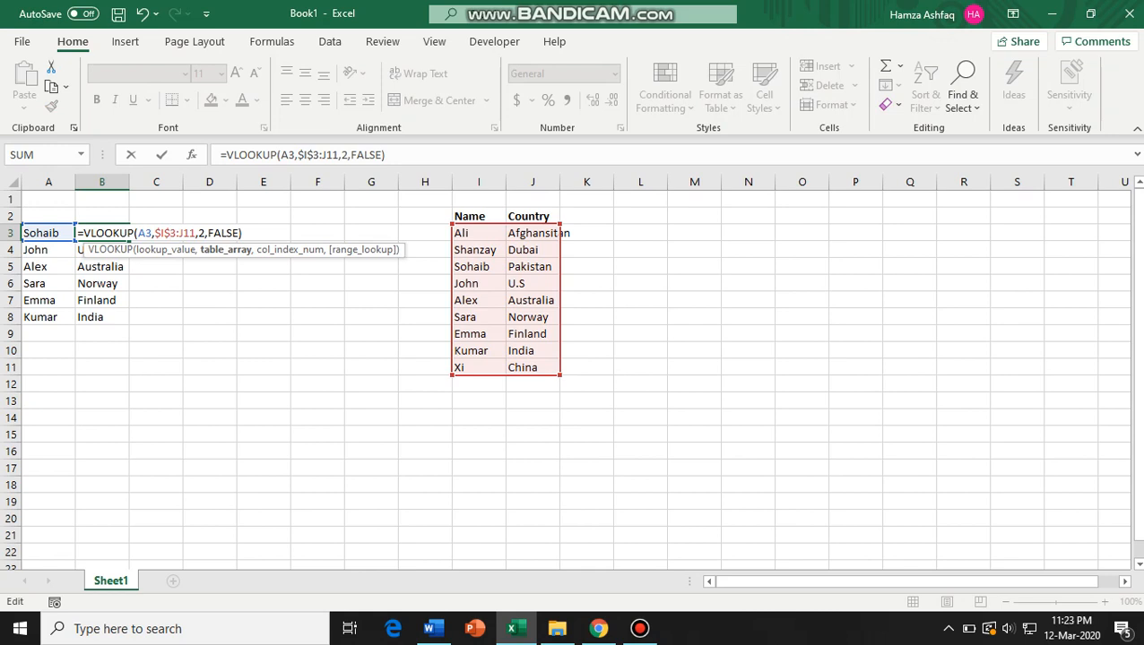
{"action": "type", "text": "$"}
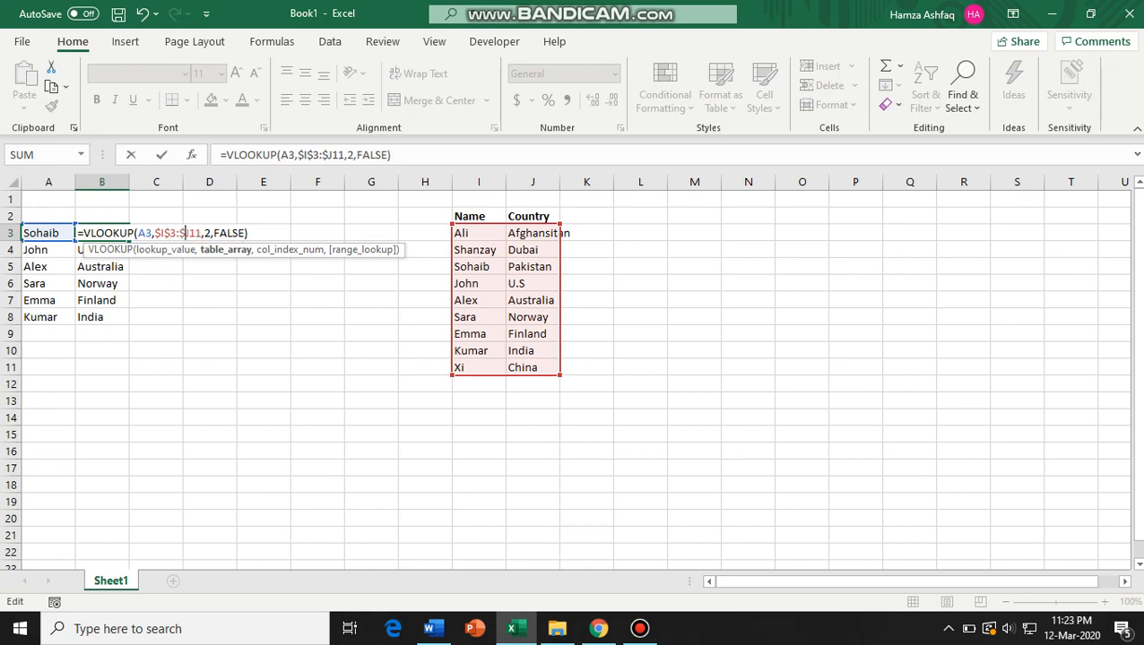
{"action": "key", "text": "Right"}
{"action": "type", "text": "$"}
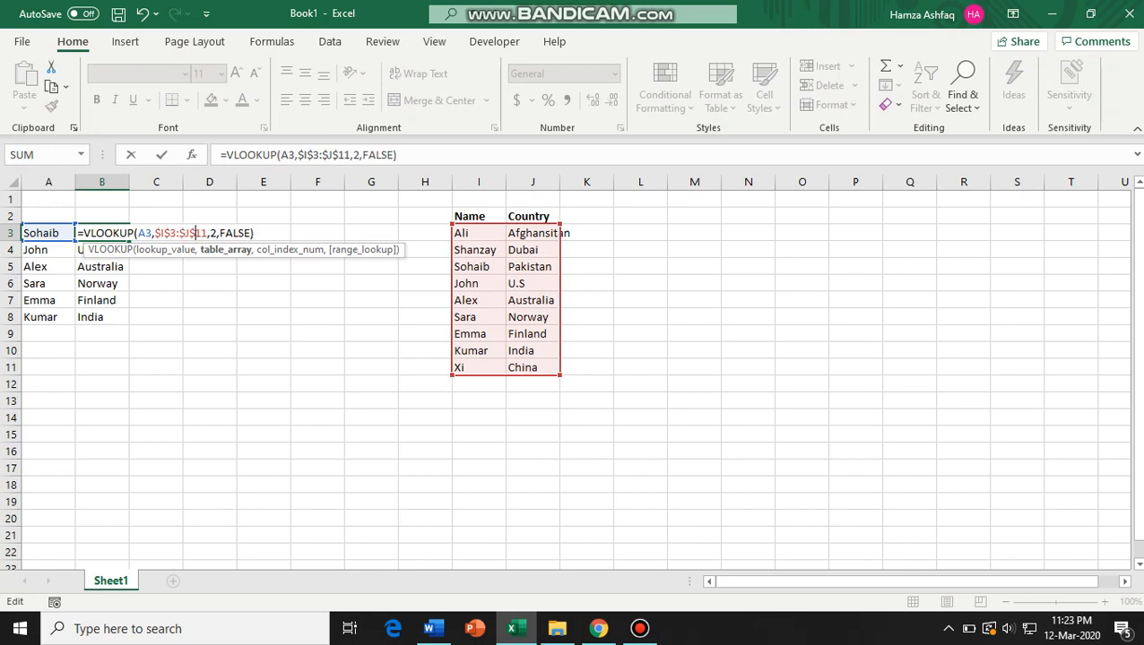
{"action": "key", "text": "Tab"}
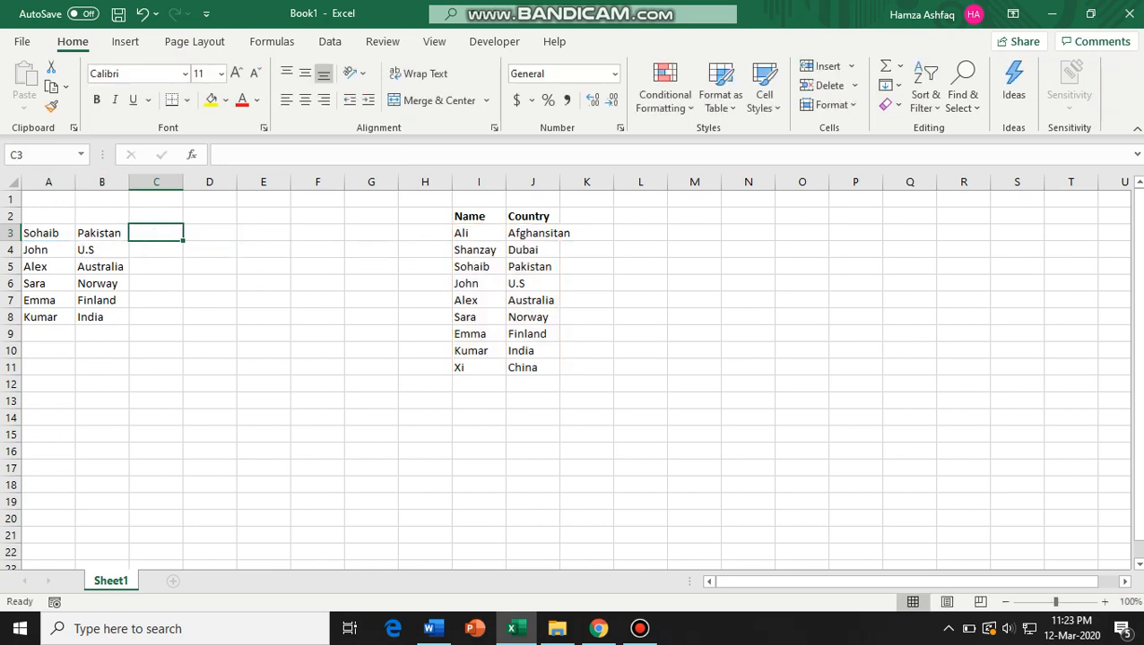
Fill the updated B3 formula down to B8.
{"action": "key", "text": "Left"}
{"action": "left_click_drag", "start_coordinate": [129, 239], "coordinate": [129, 323]}
{"action": "key", "text": "Down"}
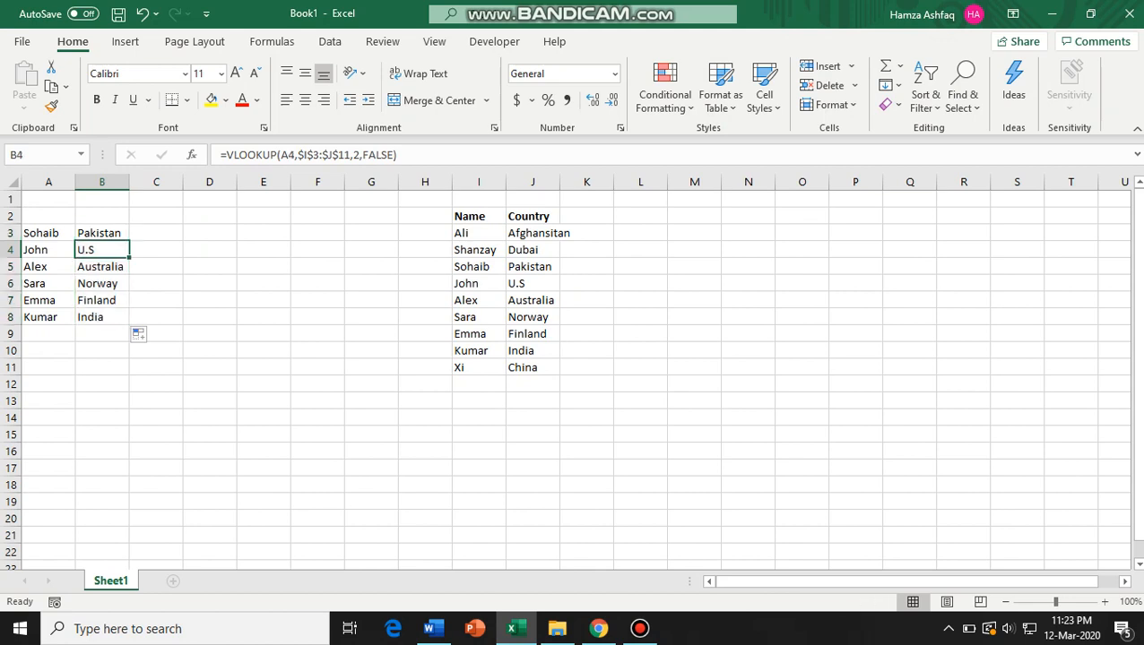
Check the copied formula in B4 for the locked table range.
{"action": "double_click", "coordinate": [105, 250]}
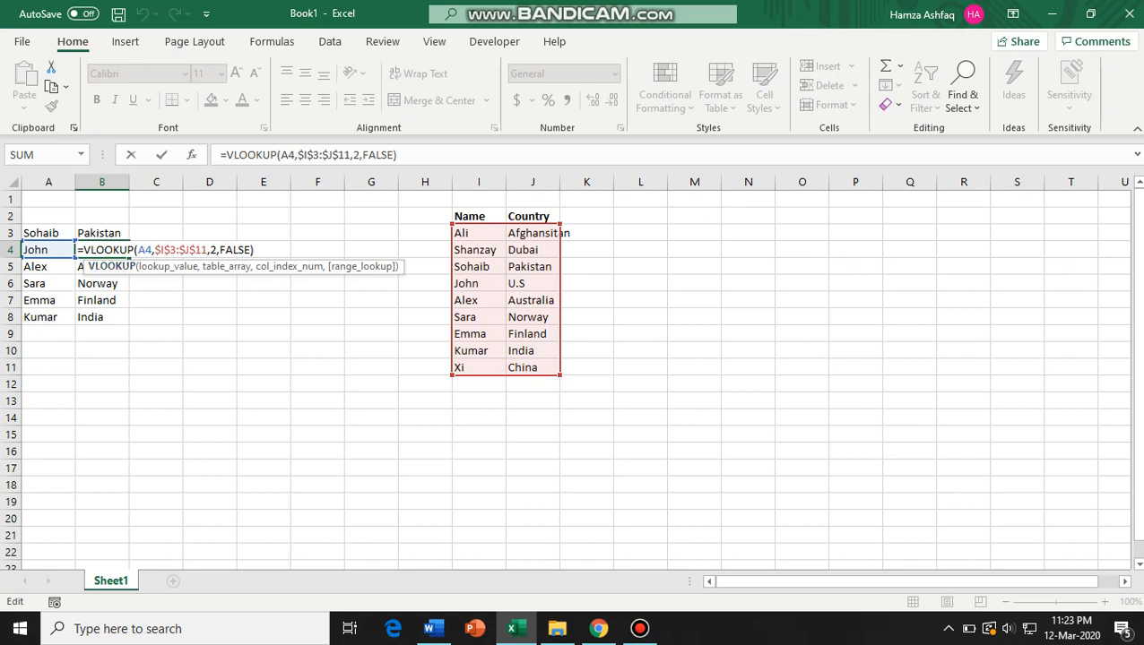
{"action": "double_click", "coordinate": [120, 233]}
{"action": "key", "text": "Tab"}
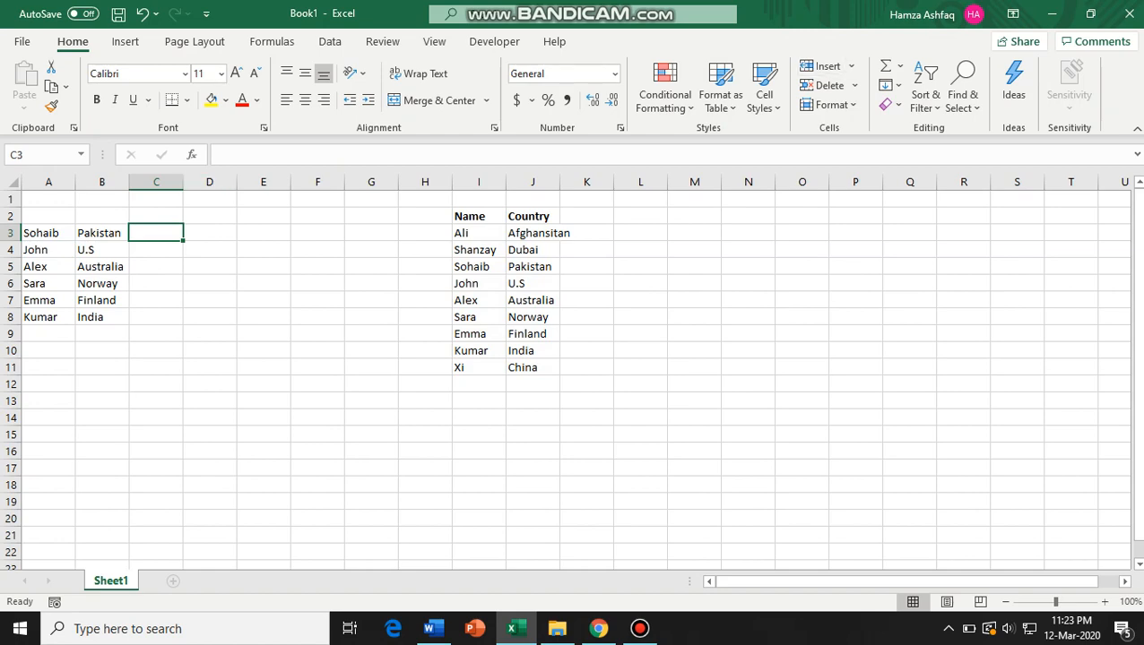
{"action": "left_click", "coordinate": [1051, 13]}
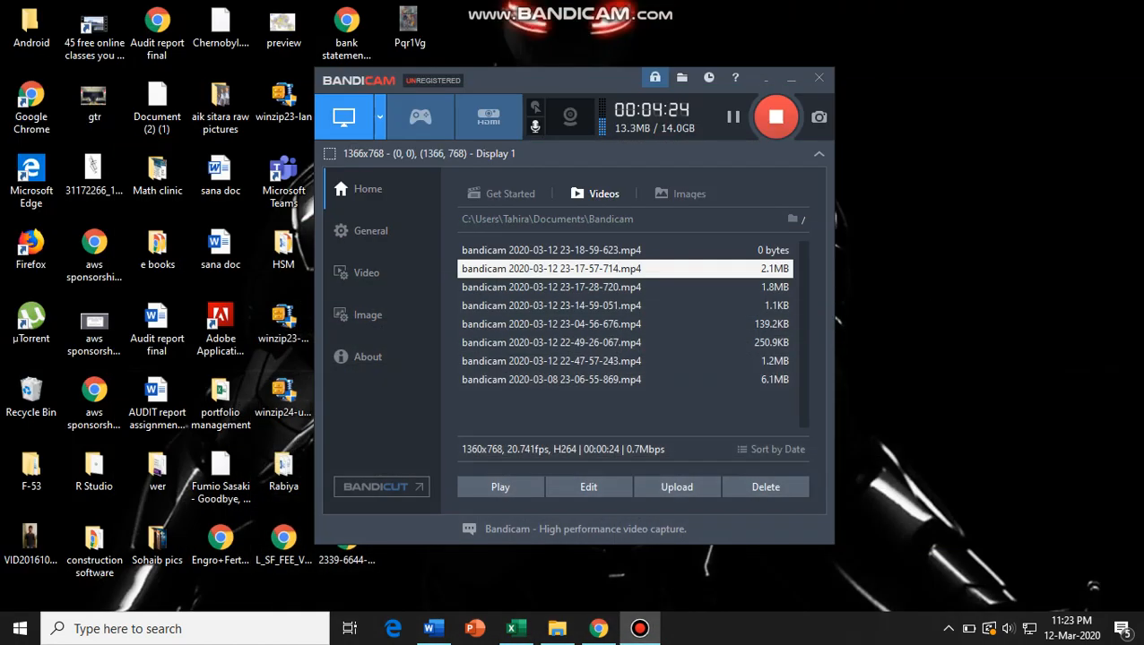